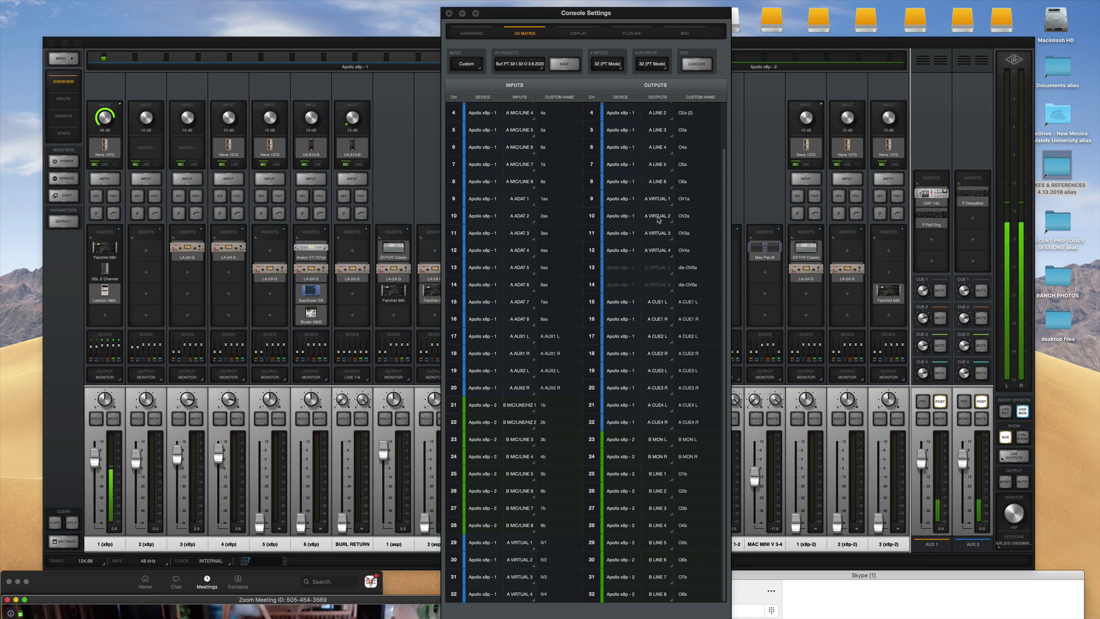
Close the Console Settings window and its I/O matrix of channel names to reveal the full mixer.
click(449, 13)
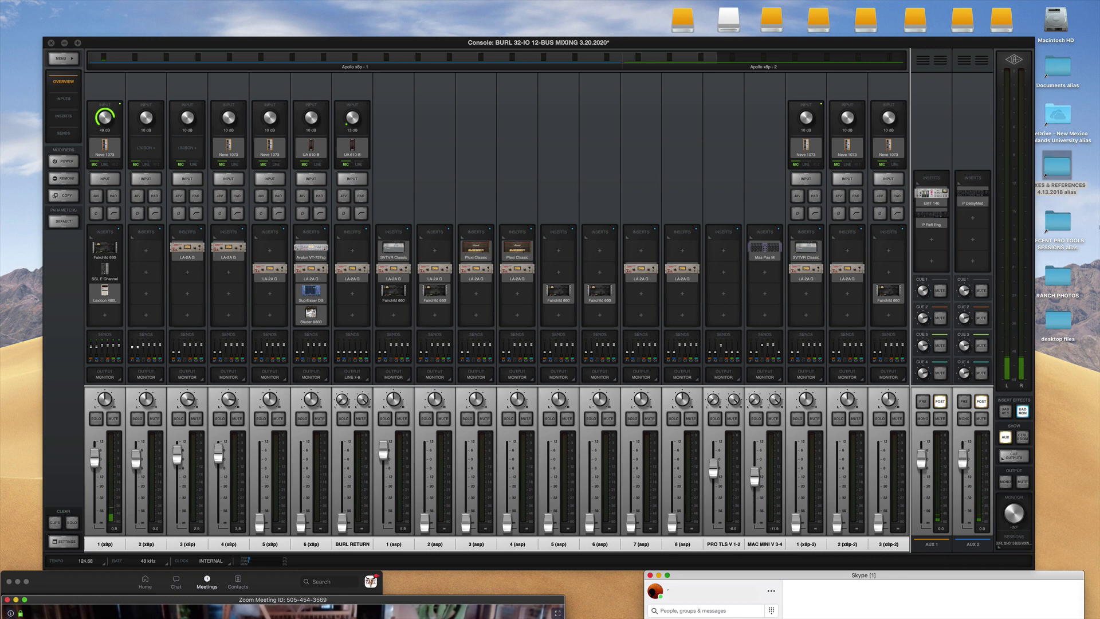
Launch Audio MIDI Setup and center its Audio Devices window on the Universal Audio Thunderbolt device.
mouse_move(1095, 283)
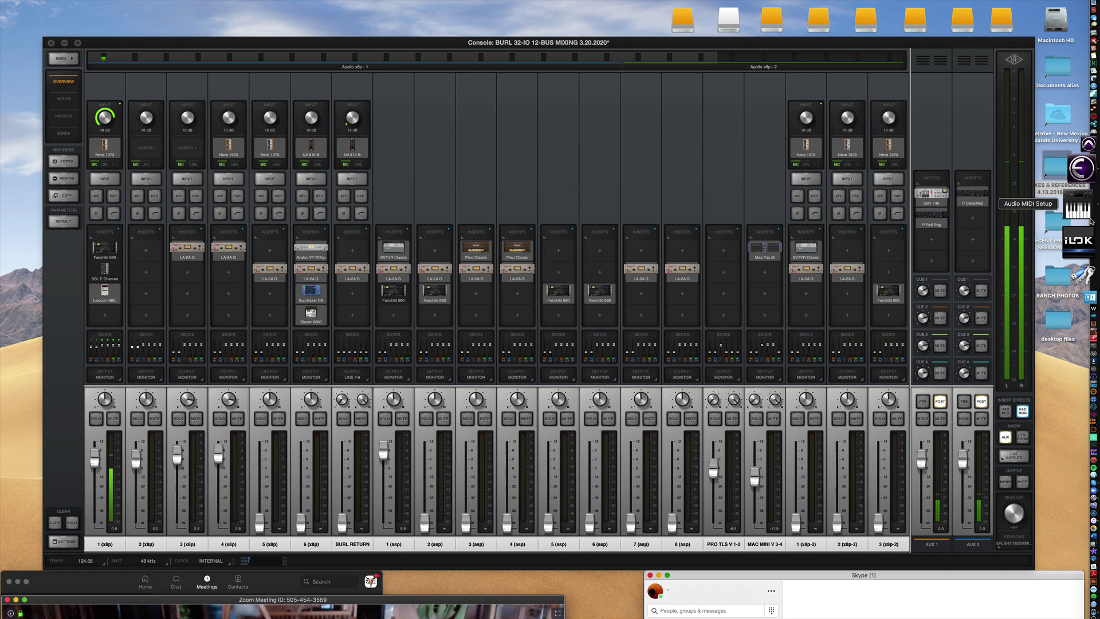
click(1088, 219)
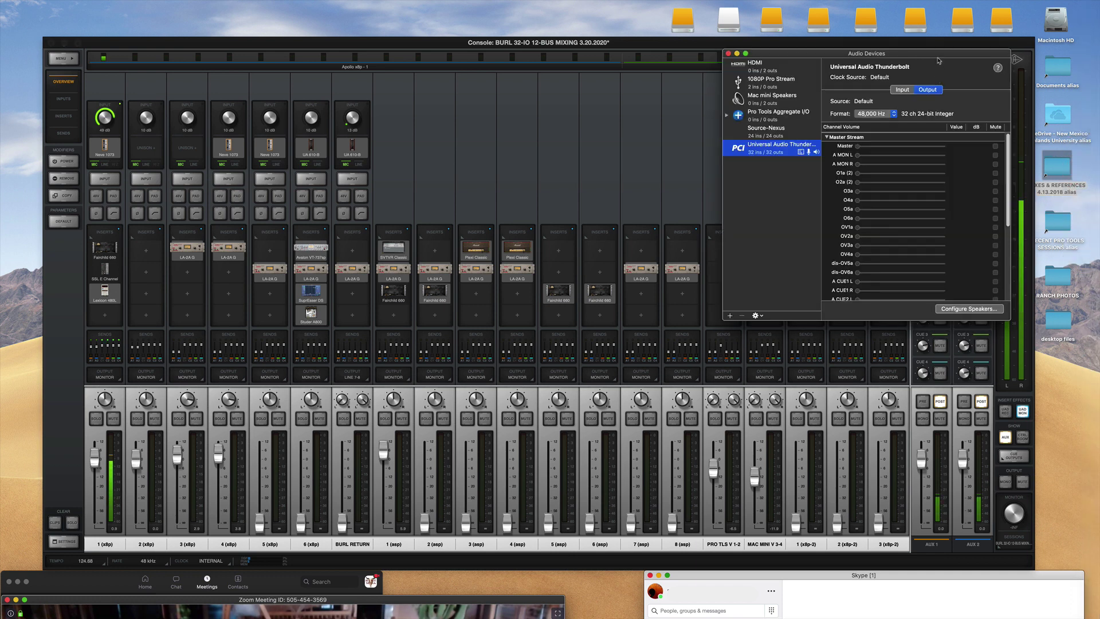
drag(939, 60, 617, 166)
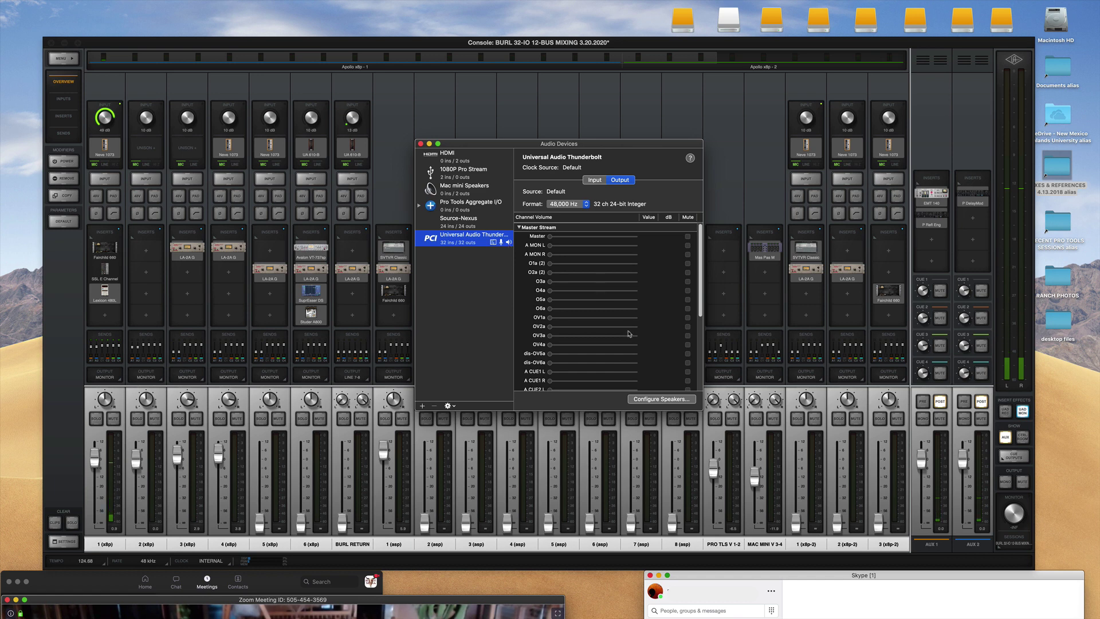
Configure Thunderbolt stereo speakers with OV3a as left front and OV4a as right front.
click(661, 400)
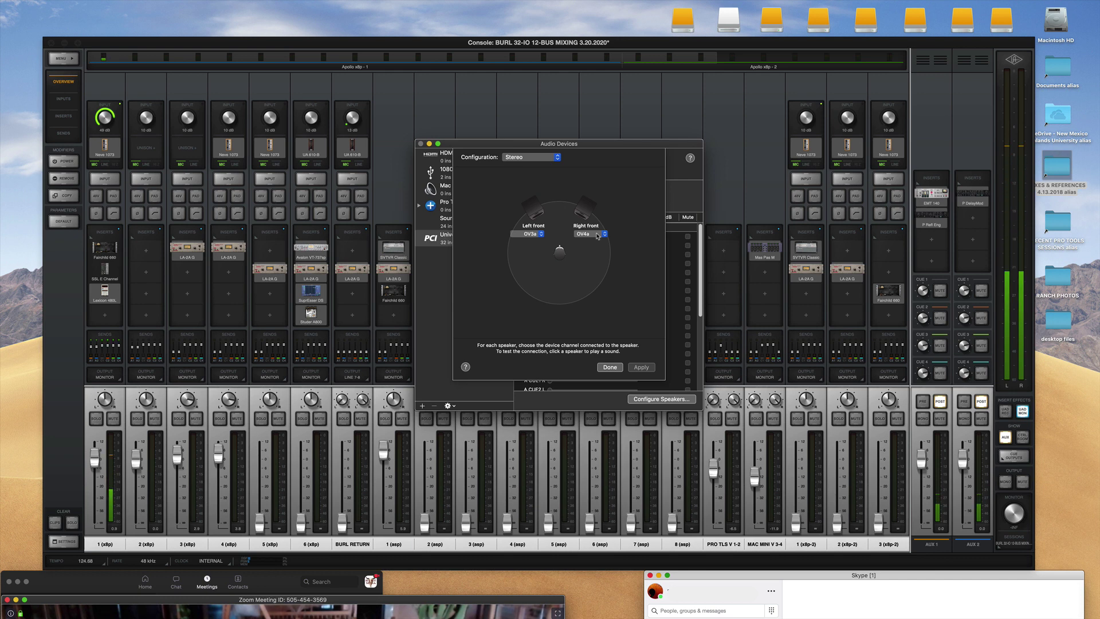
click(530, 235)
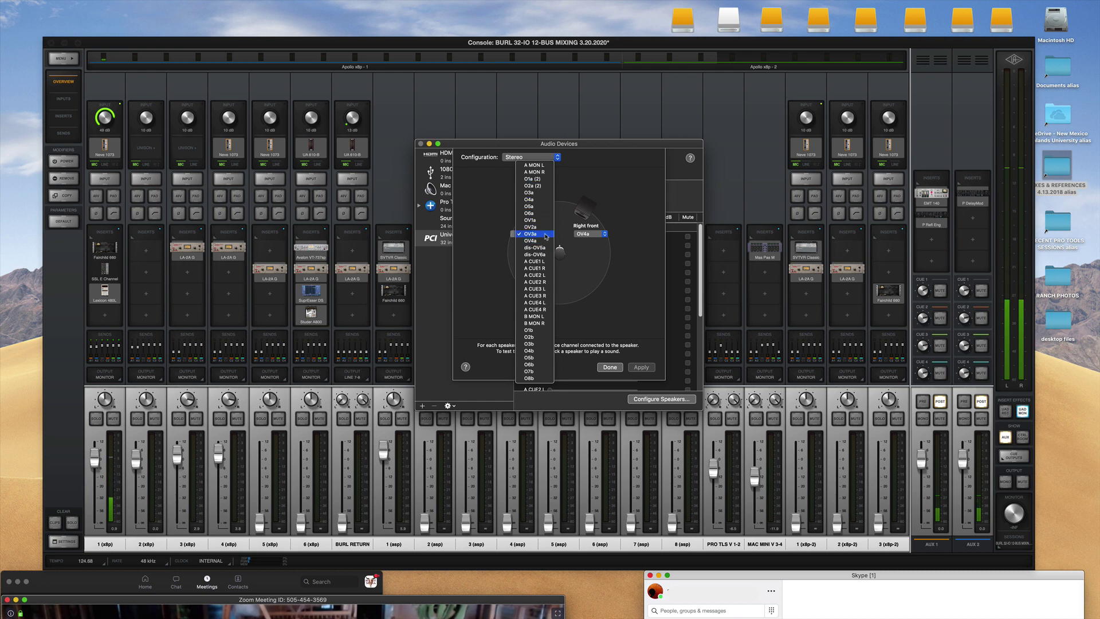
click(545, 234)
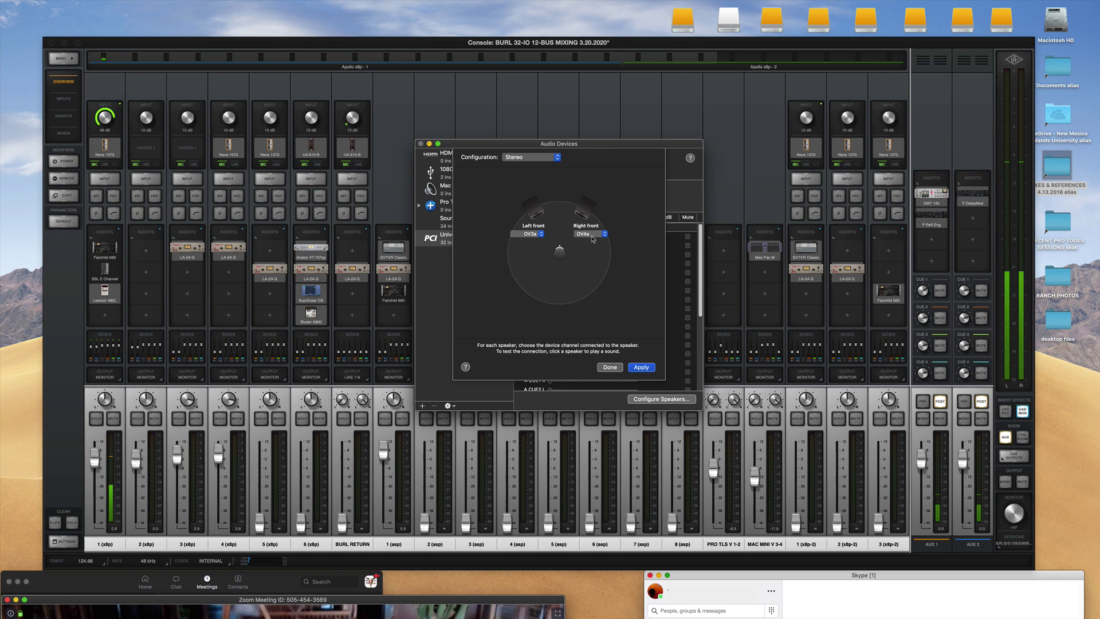
key(Return)
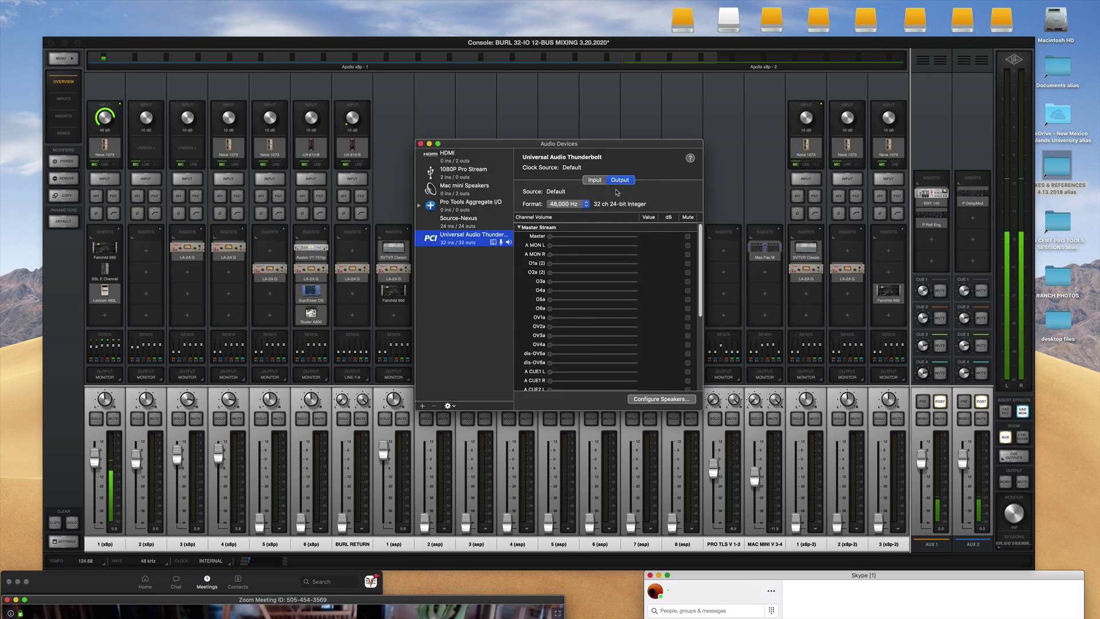
Close Audio Devices and bring System Preferences to the screen centre.
click(421, 144)
mouse_move(1093, 270)
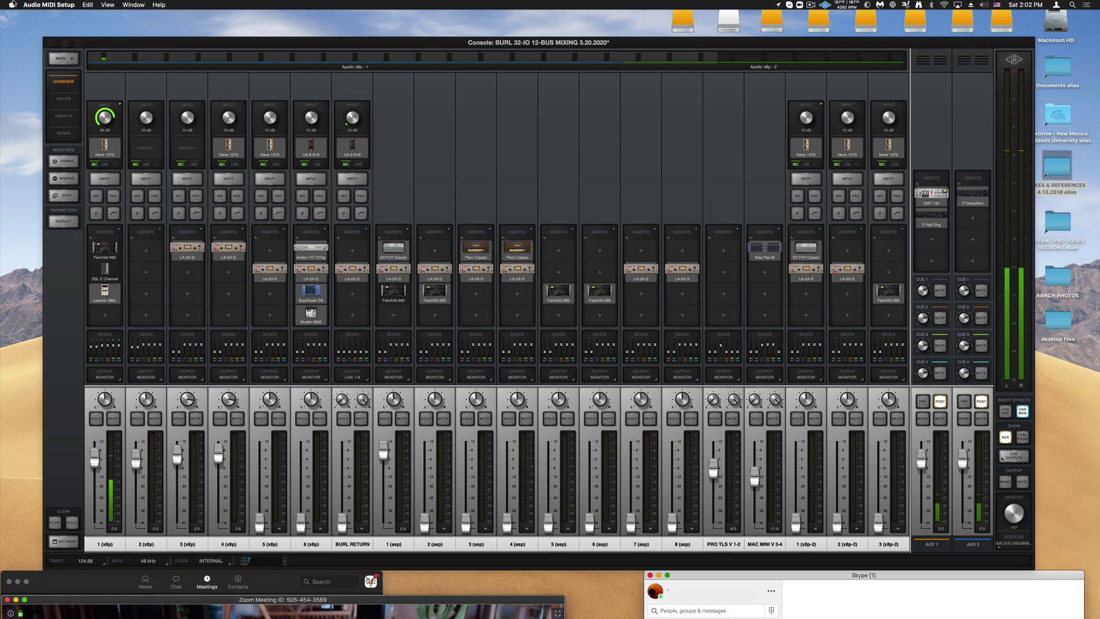
click(11, 5)
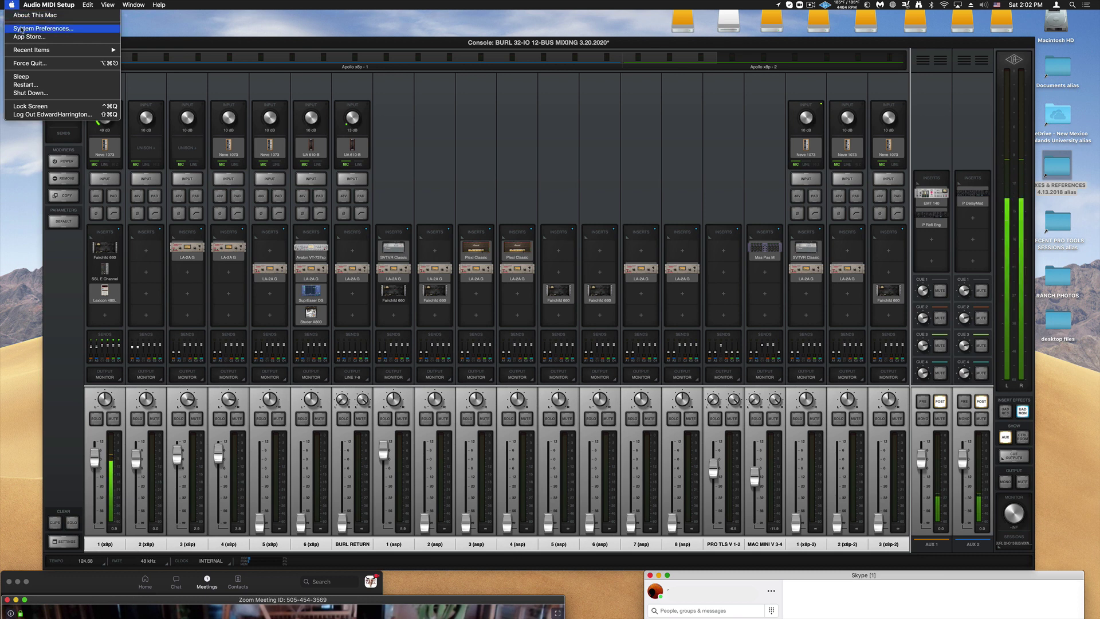
click(82, 32)
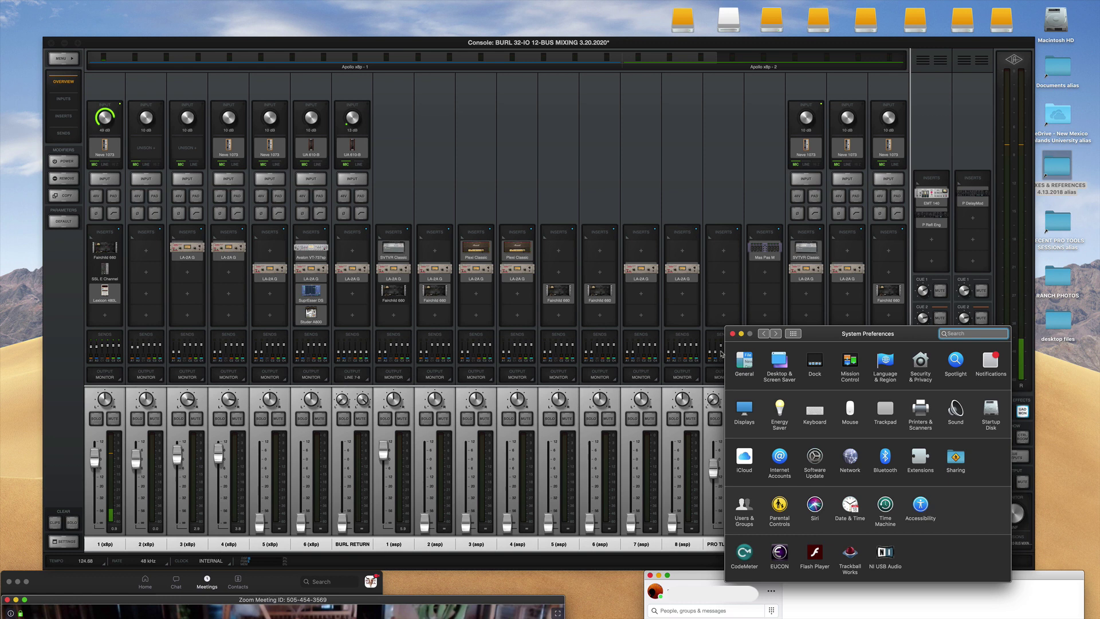
drag(826, 338, 606, 223)
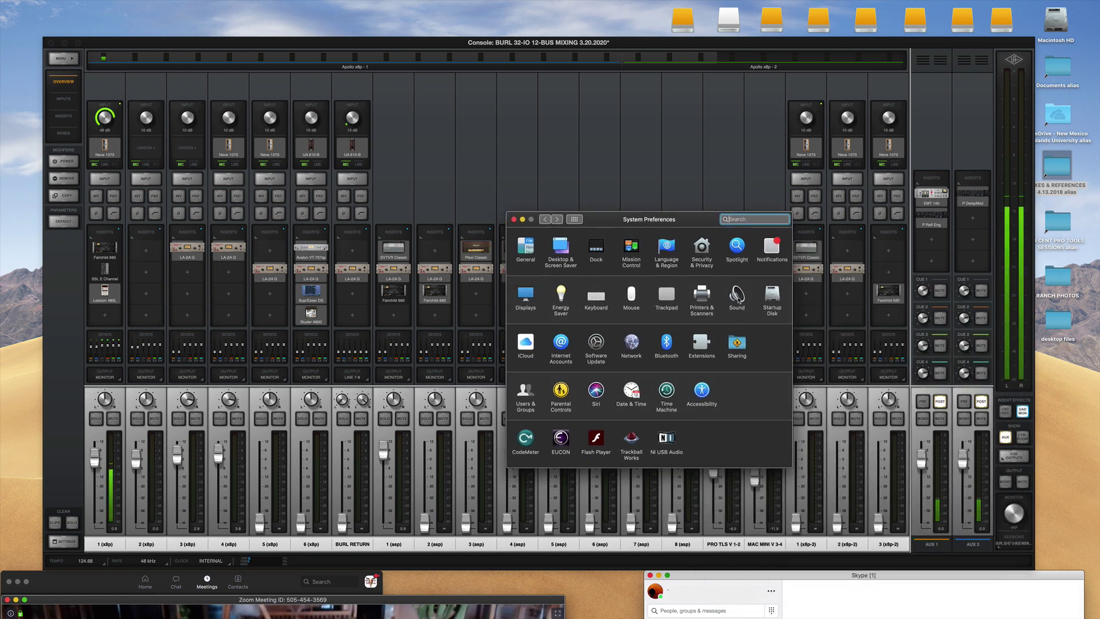
Confirm Universal Audio Thunderbolt as the Sound input and output device, then close Sound preferences.
click(738, 296)
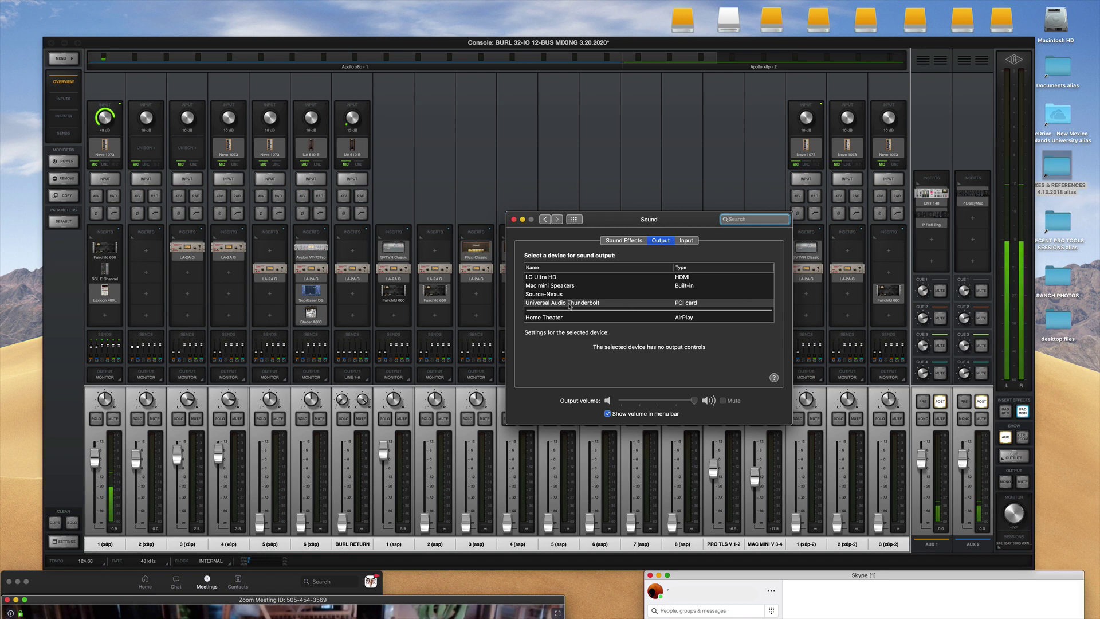
click(686, 242)
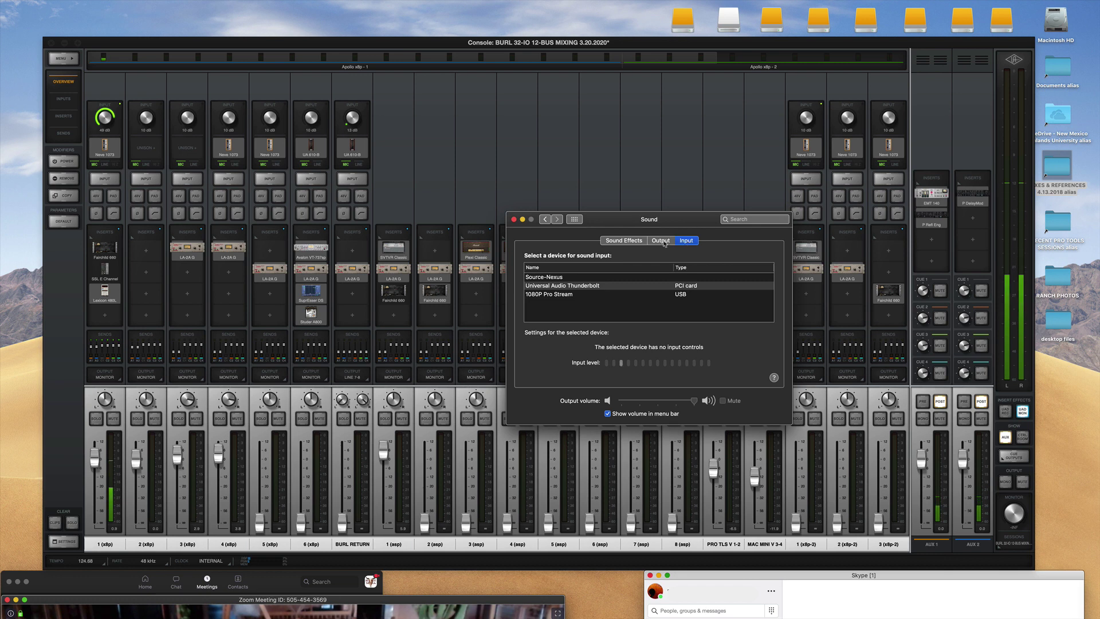
click(662, 241)
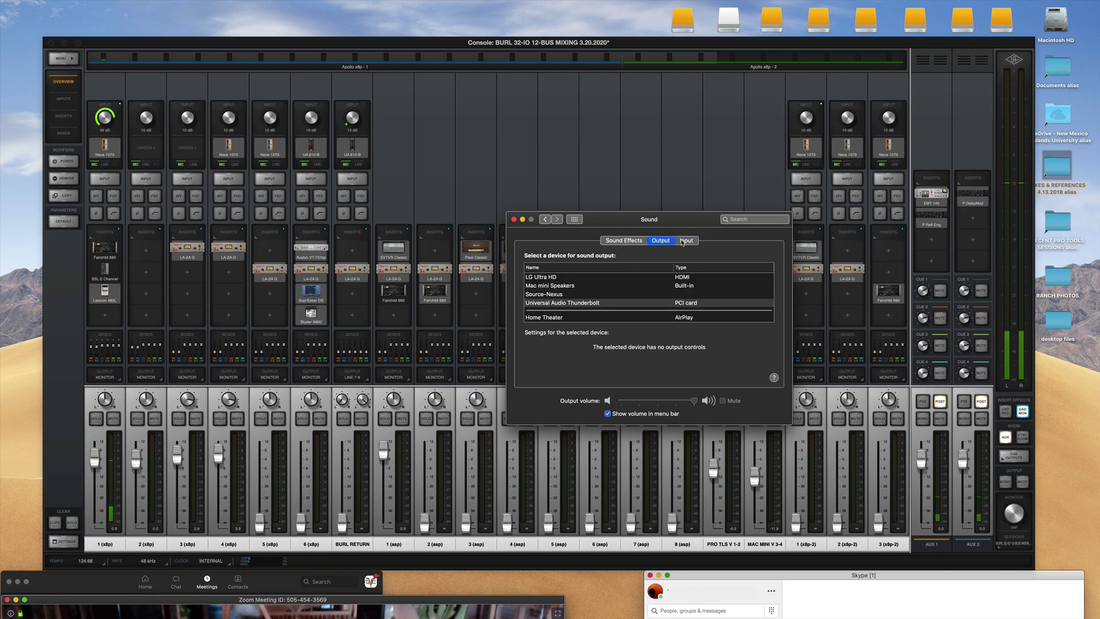
click(682, 242)
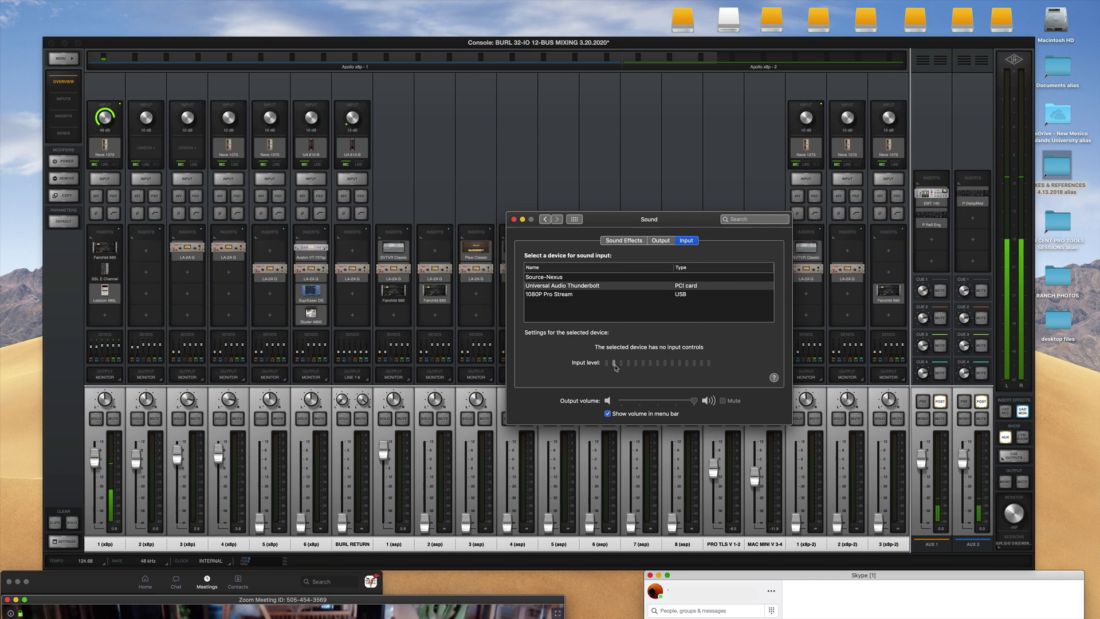
click(514, 219)
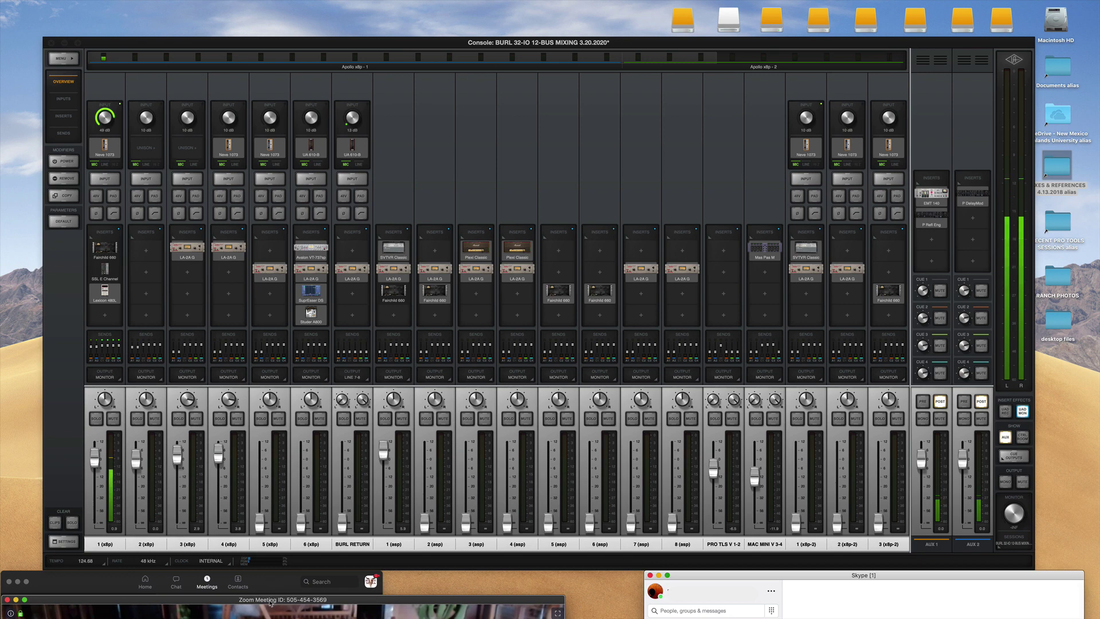
Bring the Zoom meeting window into view and open Zoom's Audio settings.
drag(272, 603, 354, 275)
drag(388, 239, 382, 107)
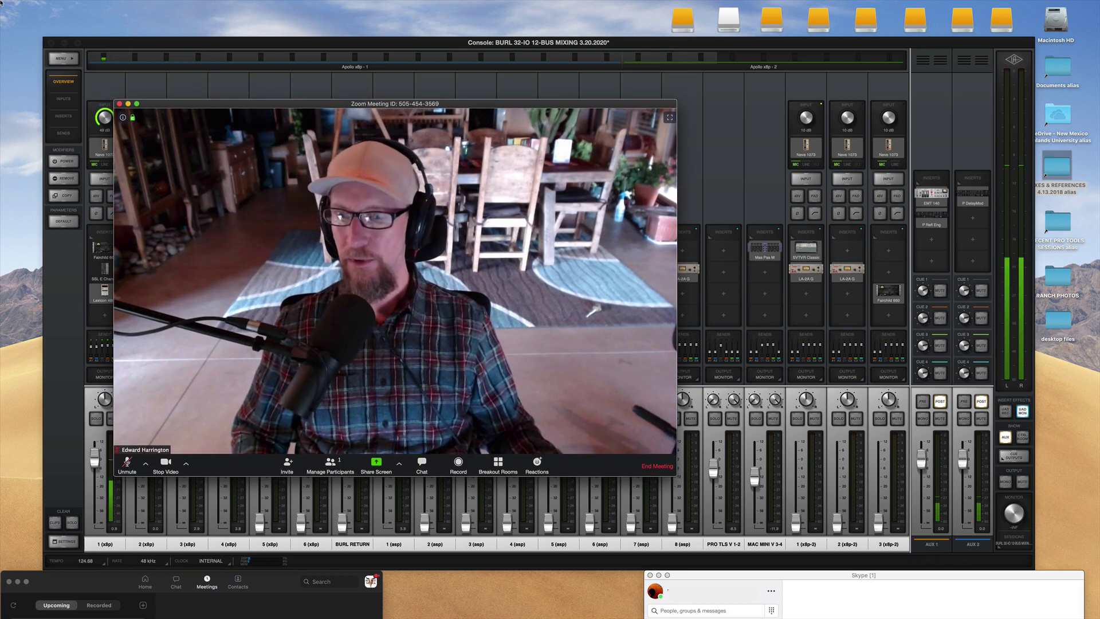
click(34, 4)
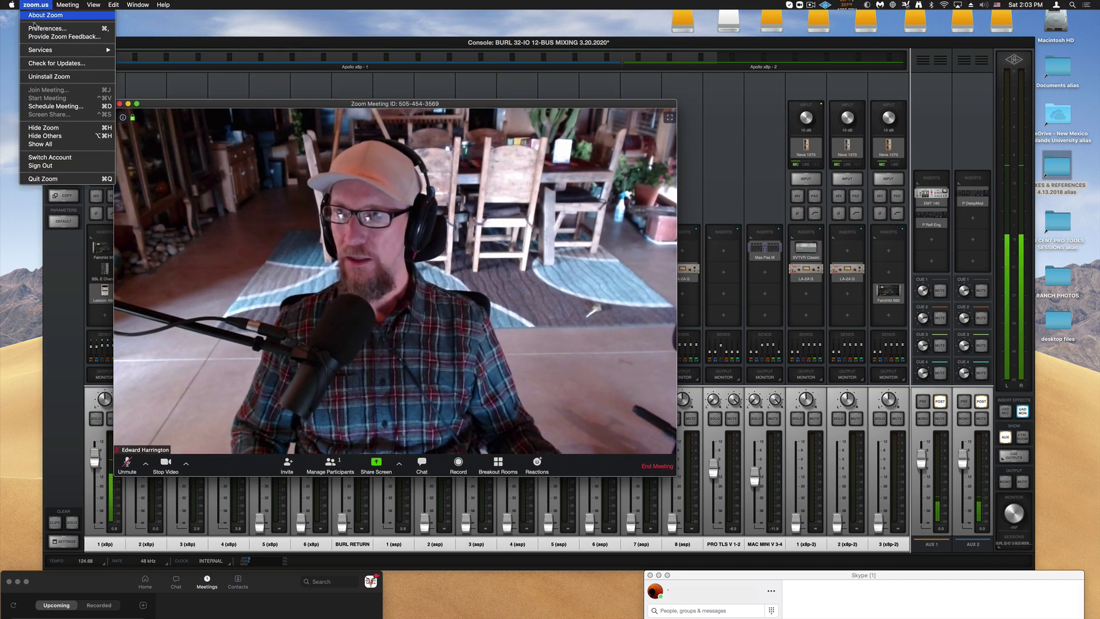
click(48, 28)
click(54, 593)
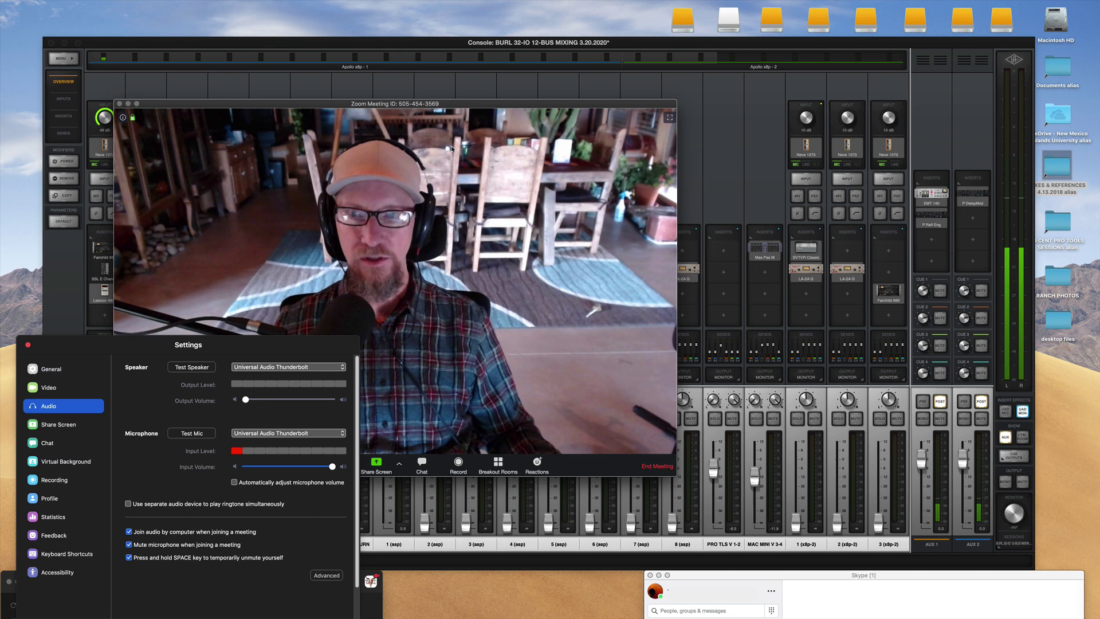
Check Zoom's speaker and microphone use Universal Audio Thunderbolt, close settings, and start ending the meeting.
drag(334, 330, 538, 160)
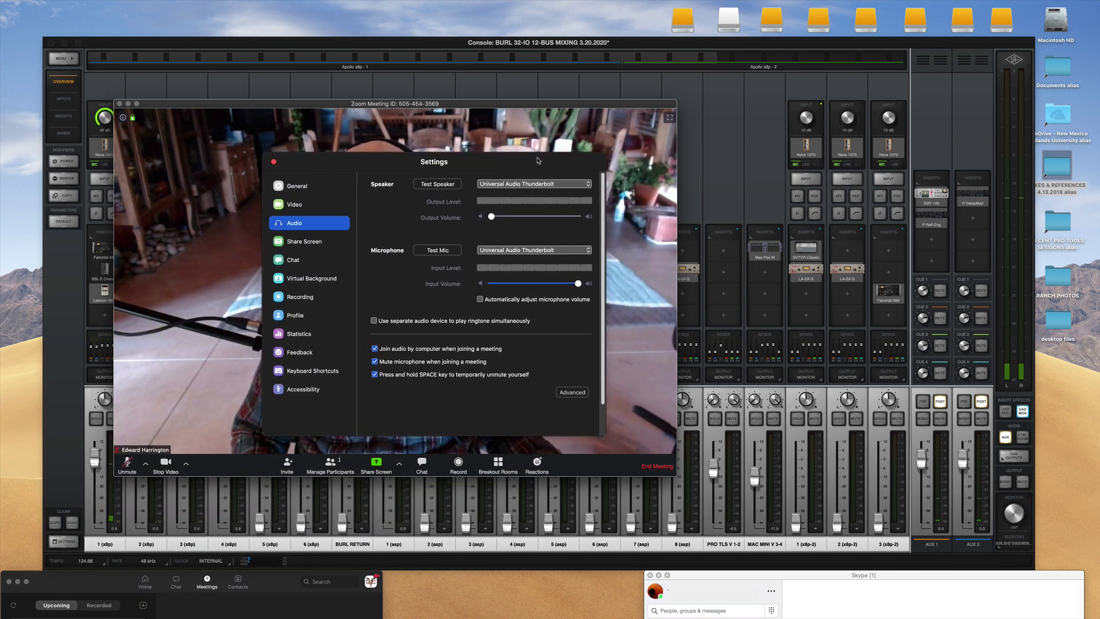
click(274, 163)
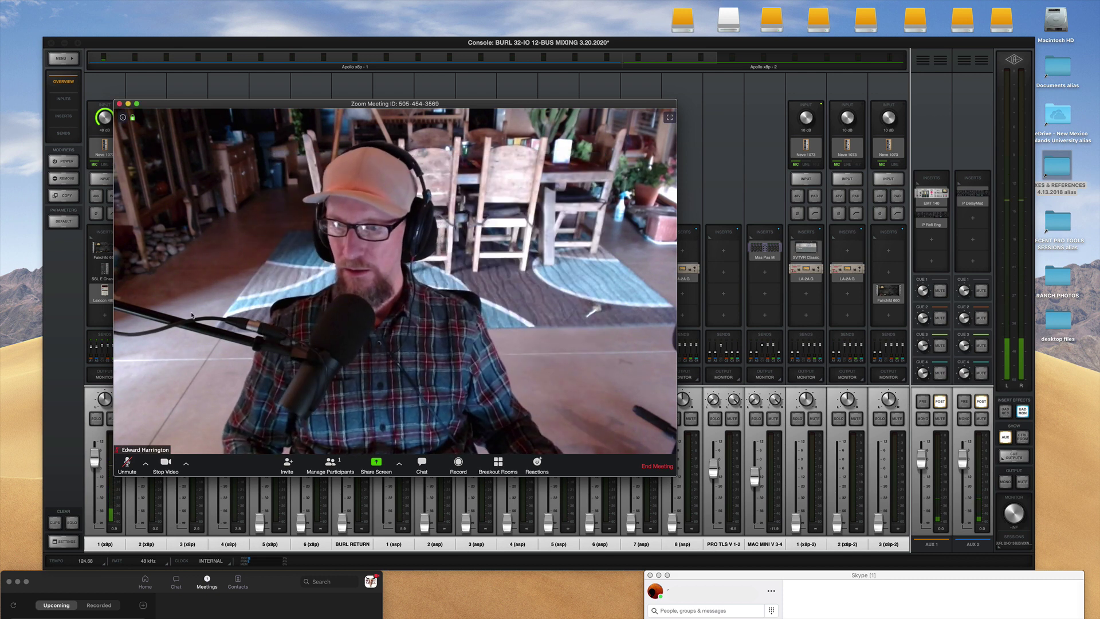
click(120, 104)
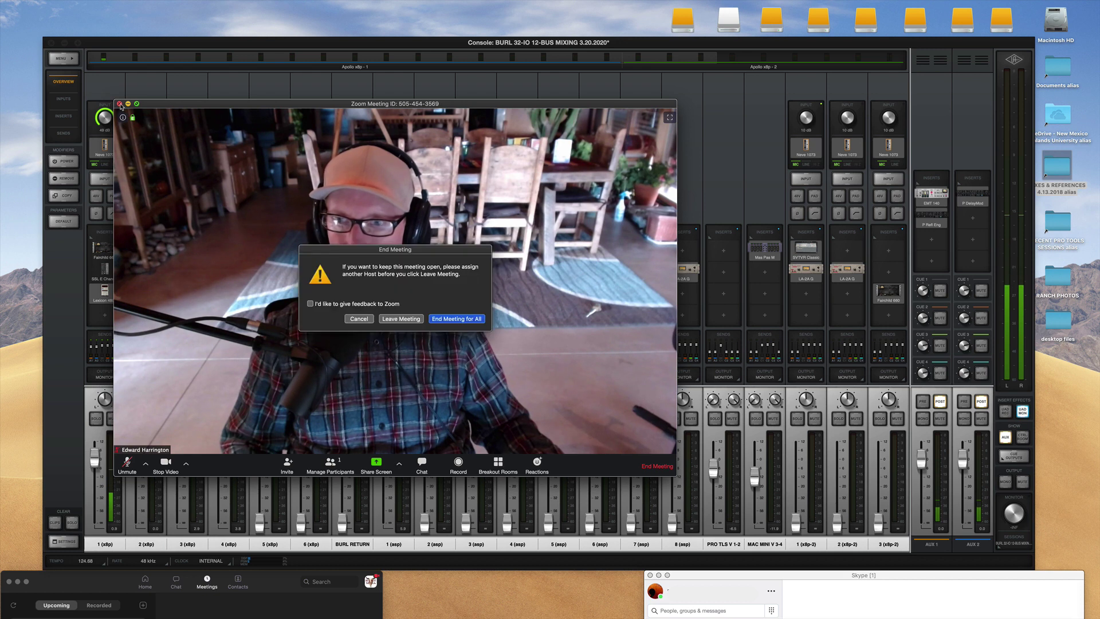
End the Zoom meeting for all and open Skype's Preferences.
click(456, 319)
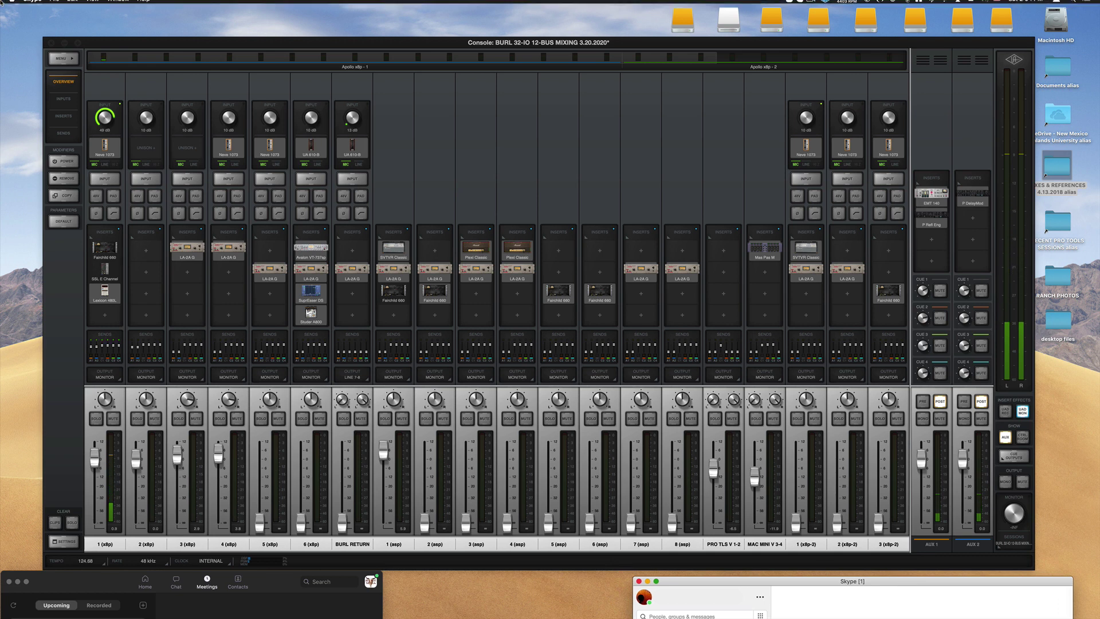
click(32, 6)
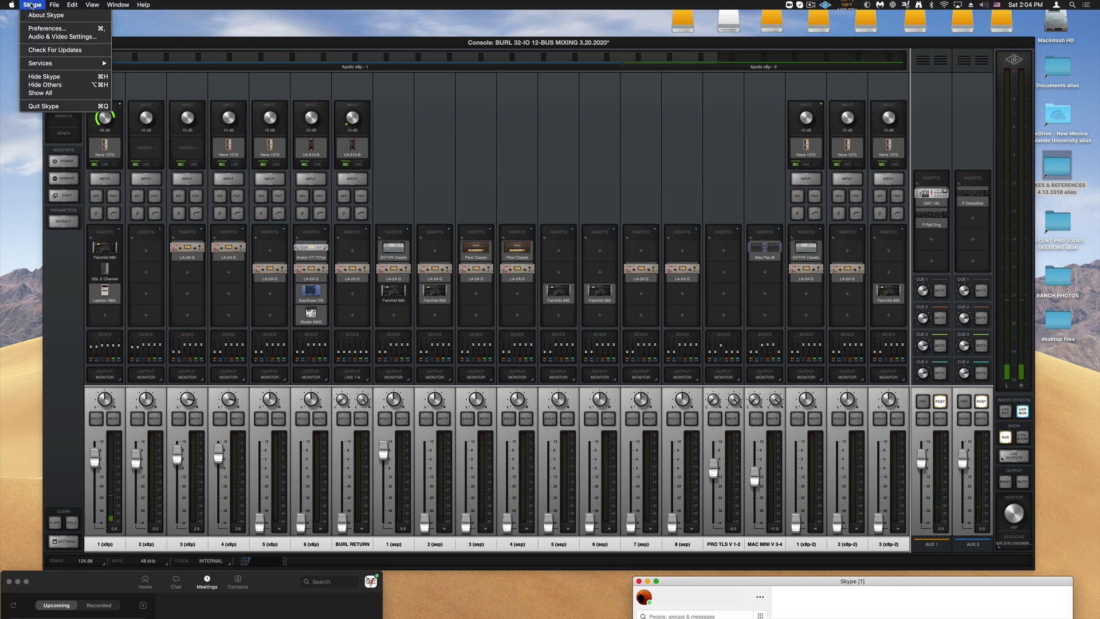
click(44, 29)
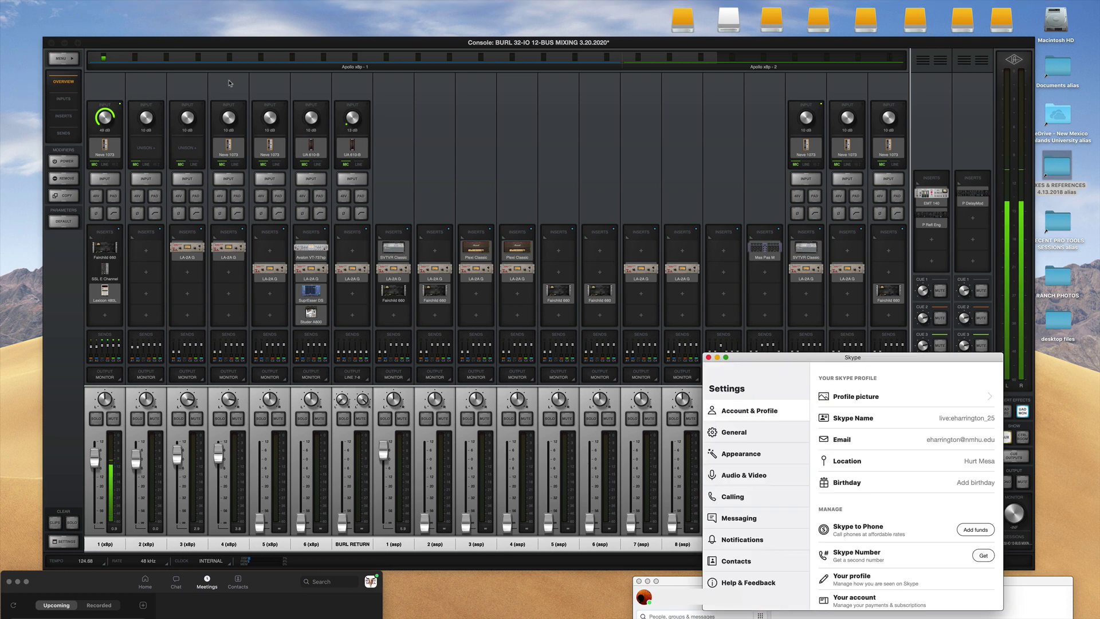
Verify Skype's Audio & Video microphone is Universal Audio Thunderbolt, then close Skype.
click(743, 480)
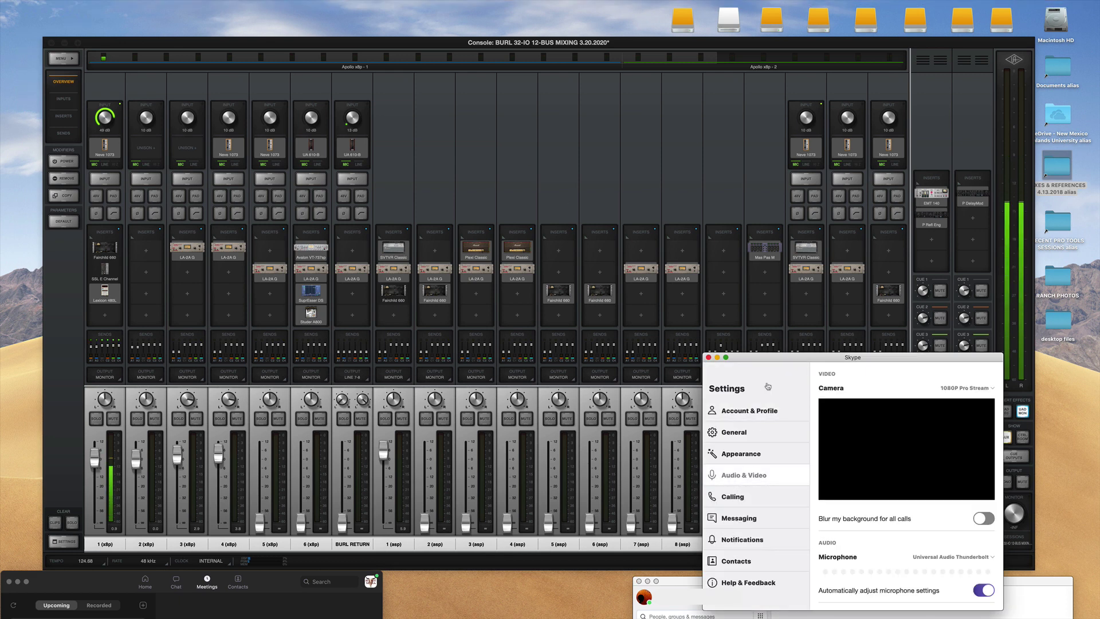
drag(790, 360, 461, 155)
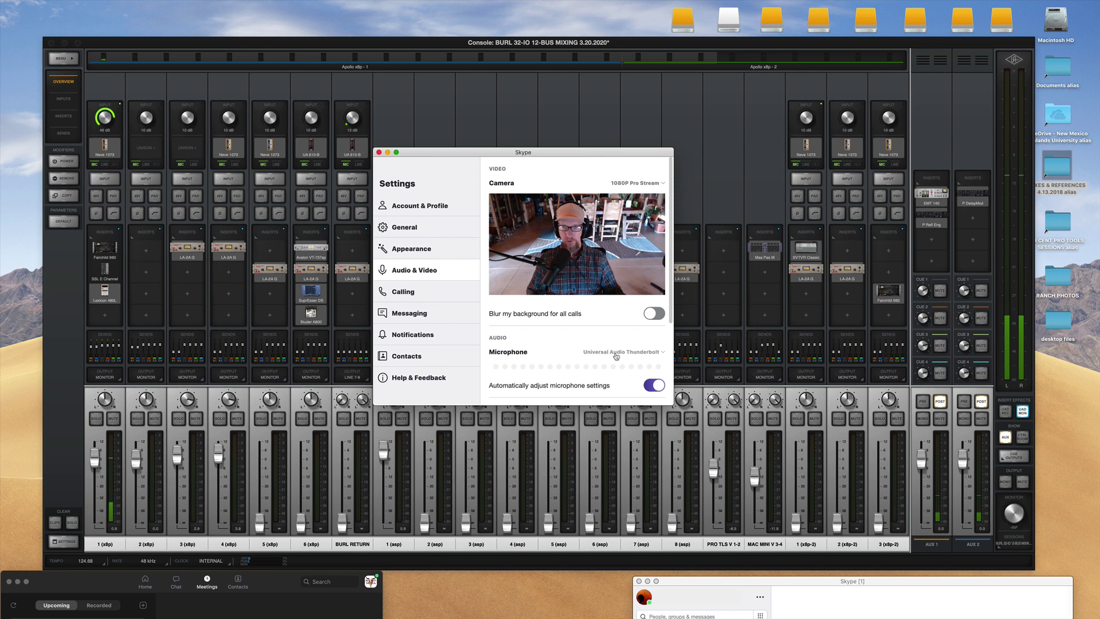
click(379, 152)
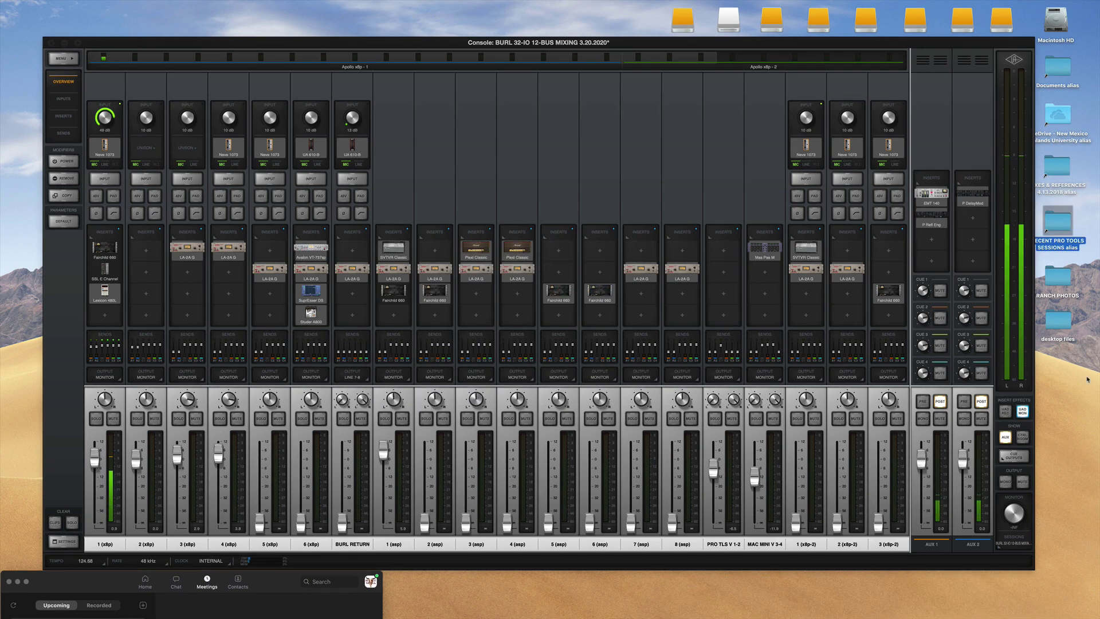
Open the MIXES & REFERENCES 4.13.2018 folder over the mixer and select CRAZY COMEDY.wav.
double_click(1057, 172)
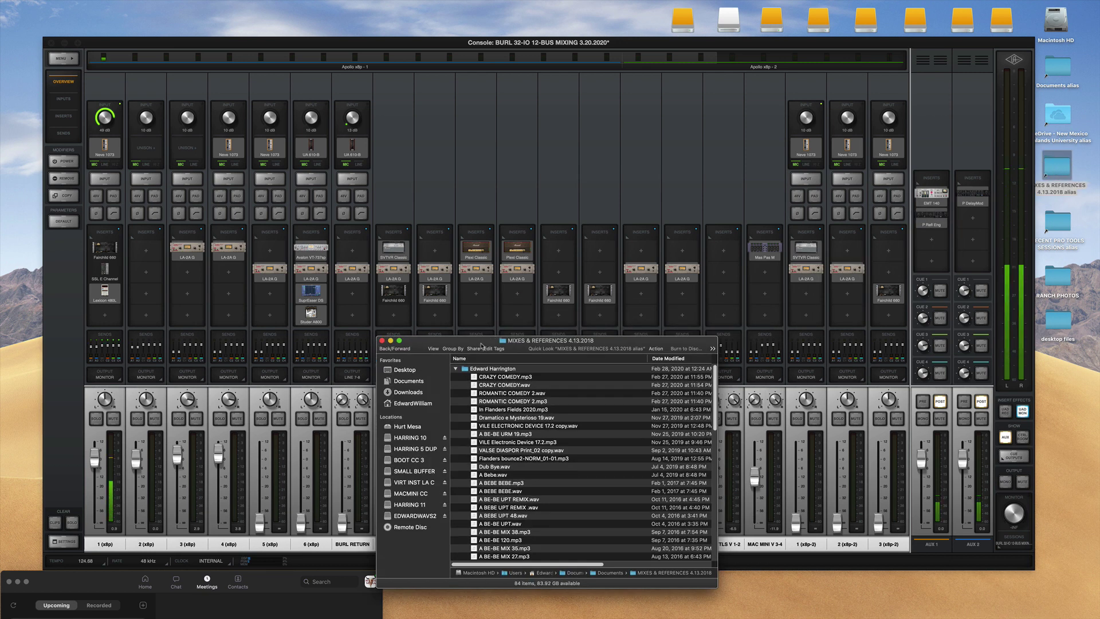
drag(484, 347, 457, 352)
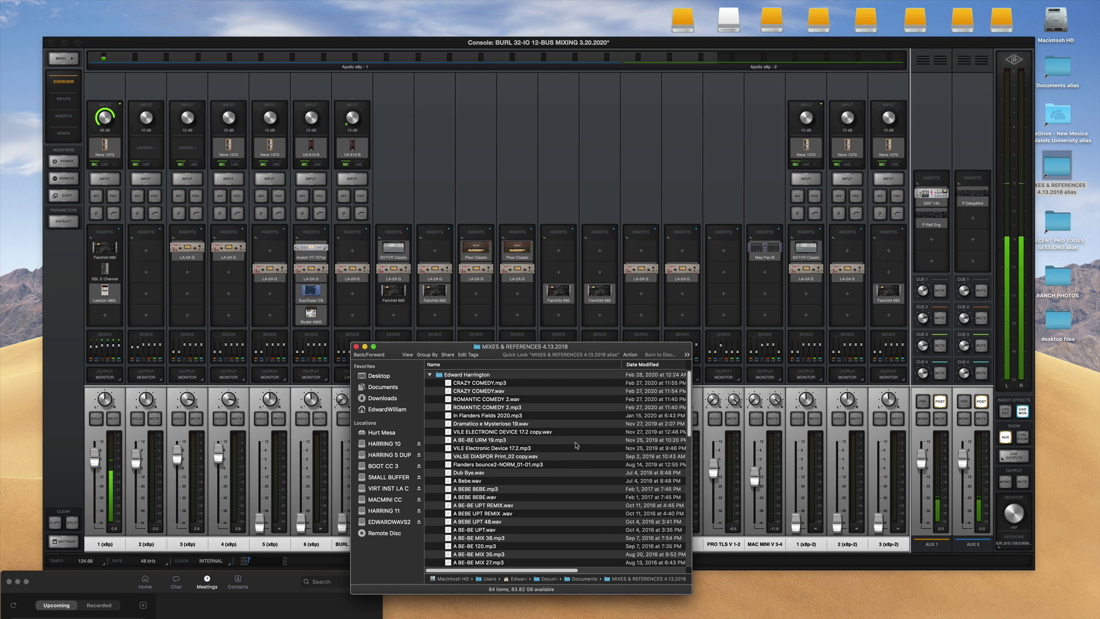
click(470, 390)
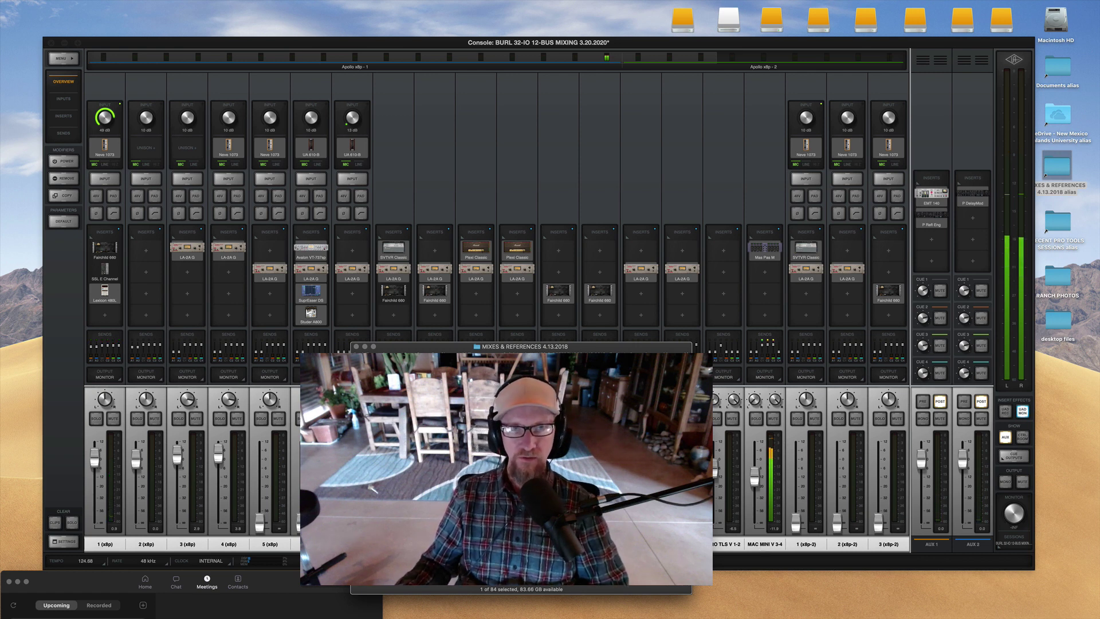
key(super+Tab)
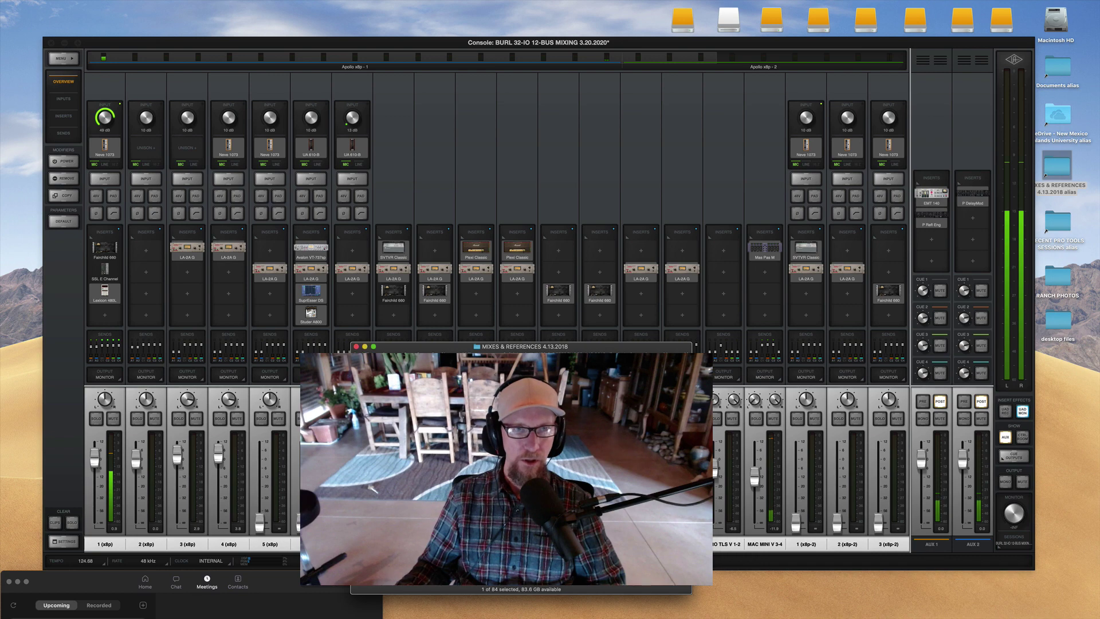